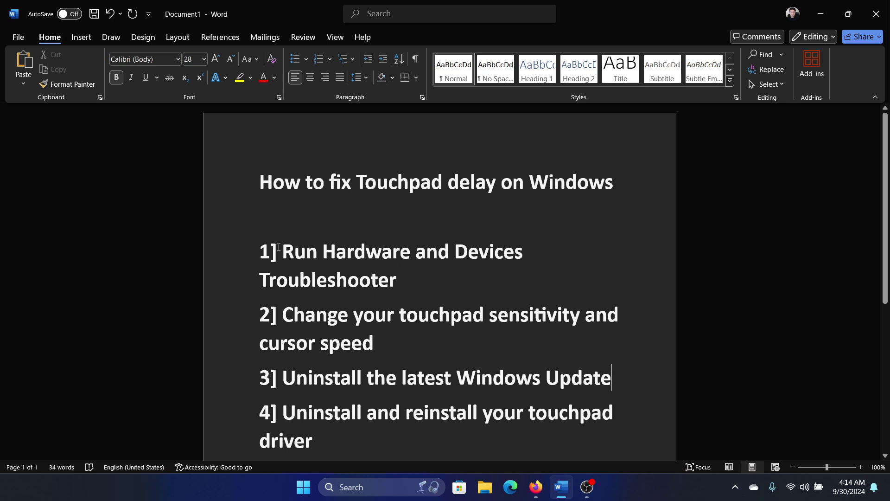
Run 'msdt.exe -id DeviceDiagnostic', start detecting hardware problems, then close the troubleshooter.
left_click_drag(284, 246, 398, 280)
left_click(401, 280)
key("super+r")
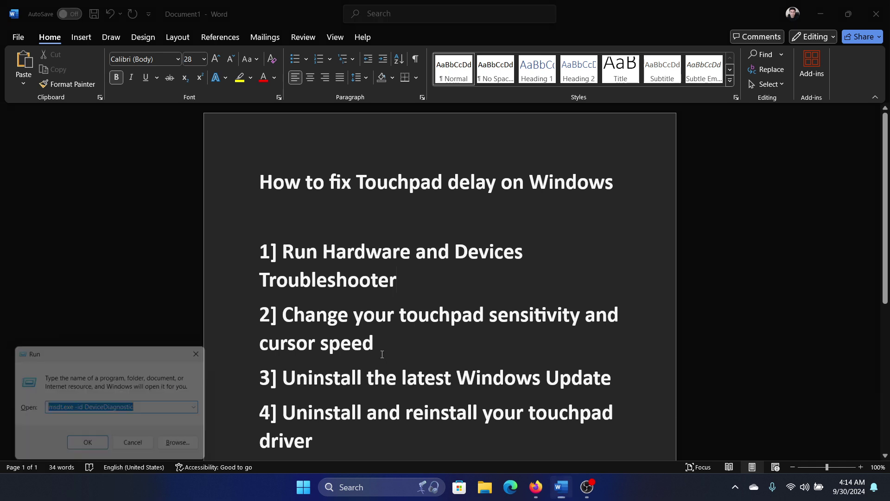
left_click(177, 406)
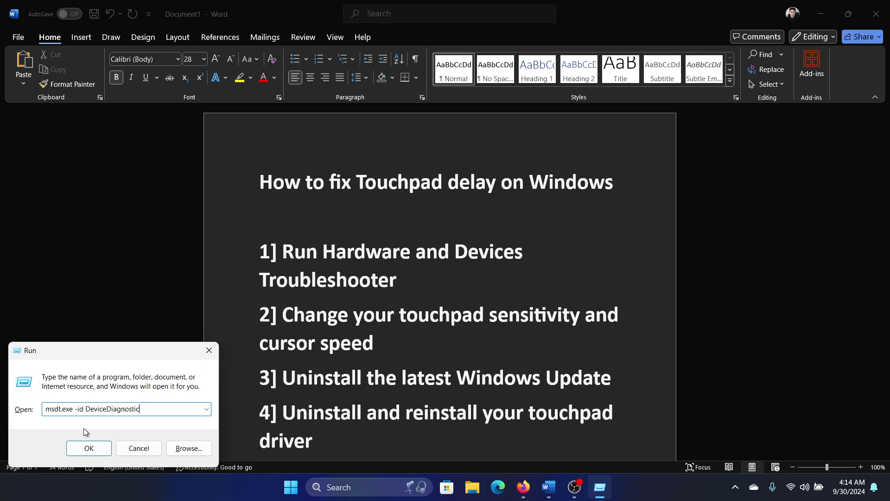
left_click(89, 448)
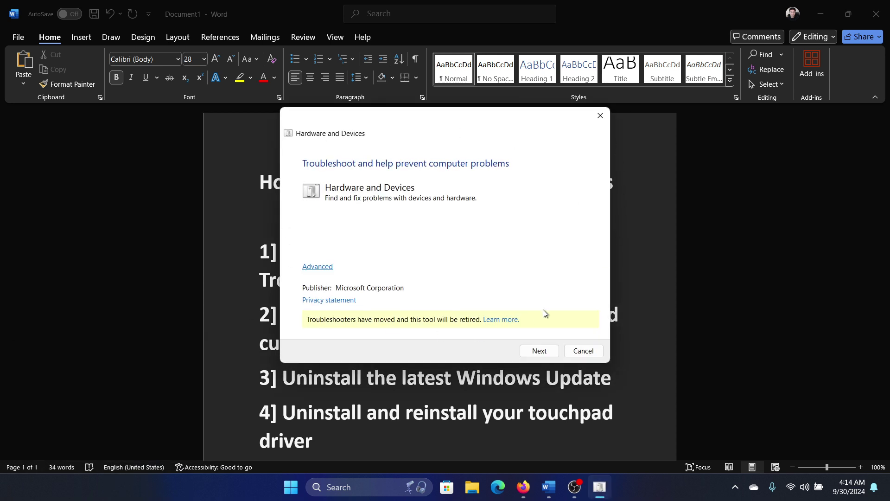
left_click(535, 346)
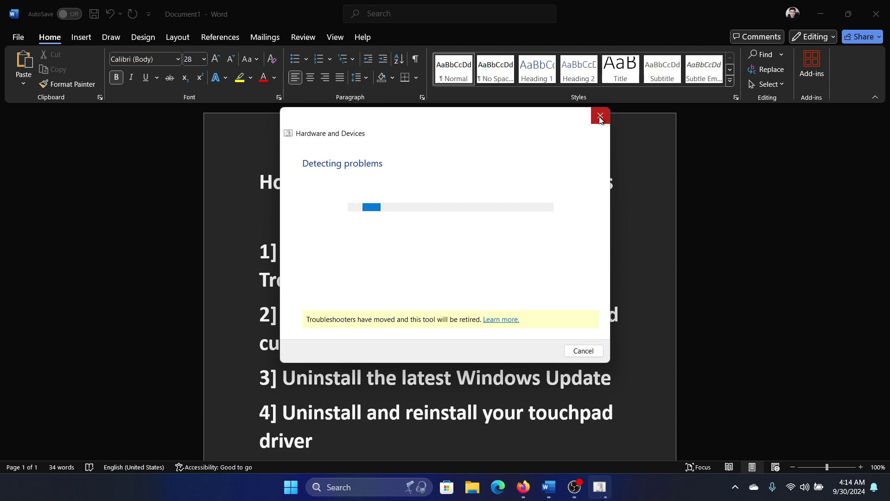
left_click(601, 120)
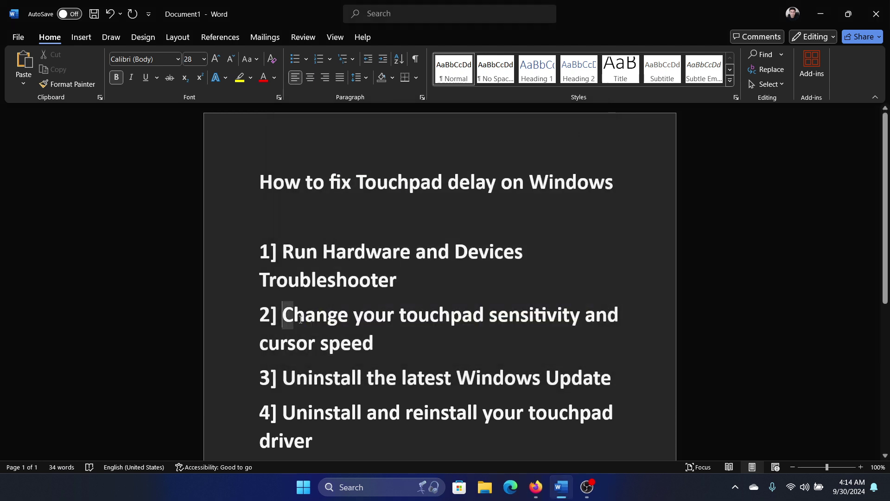
Search Windows for 'touchpad settings' and open the Touchpad settings page.
left_click_drag(301, 318, 378, 349)
left_click(378, 358)
left_click(349, 481)
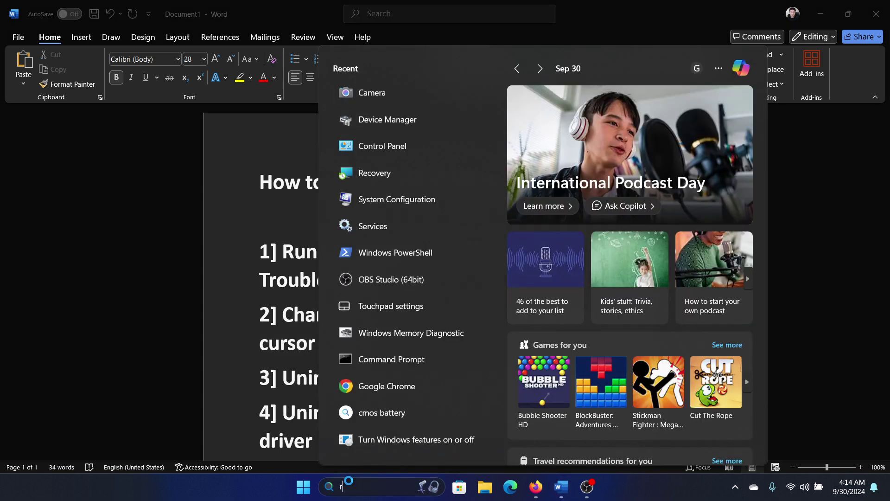
type("touc")
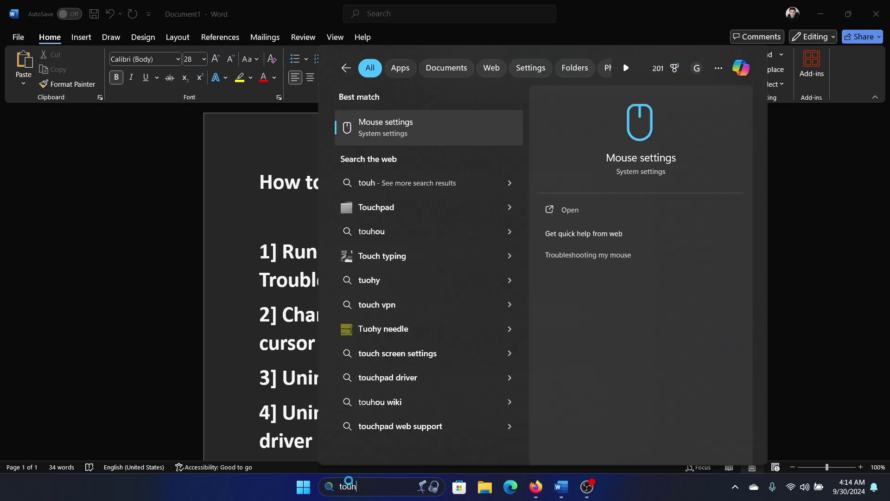
type("hp")
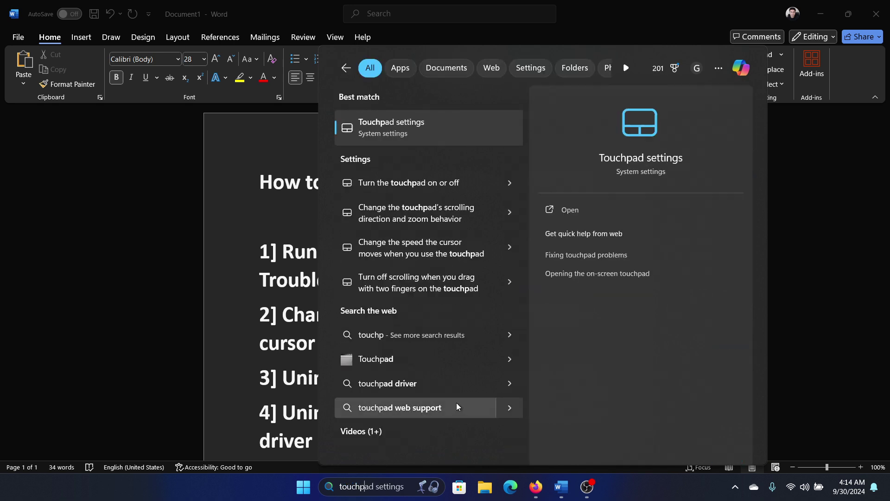
left_click(425, 122)
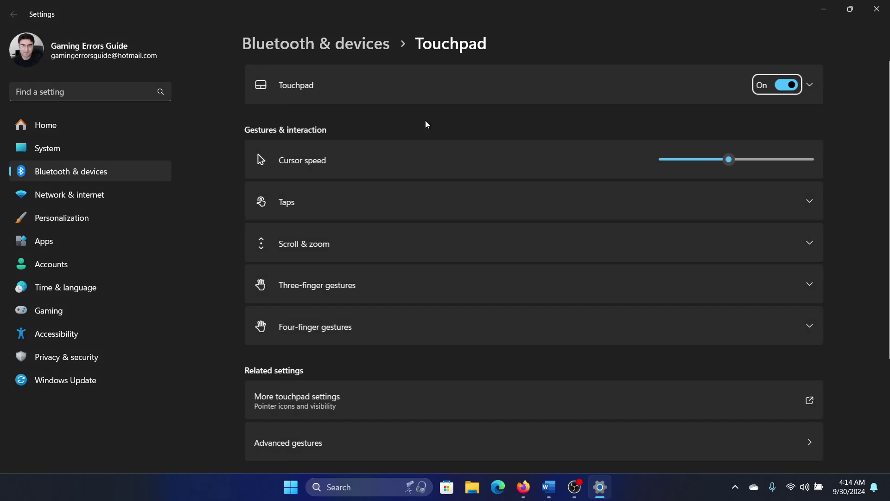
Nudge the double-click speed in Mouse Properties slightly faster, then close Mouse Properties and Settings.
left_click(729, 159)
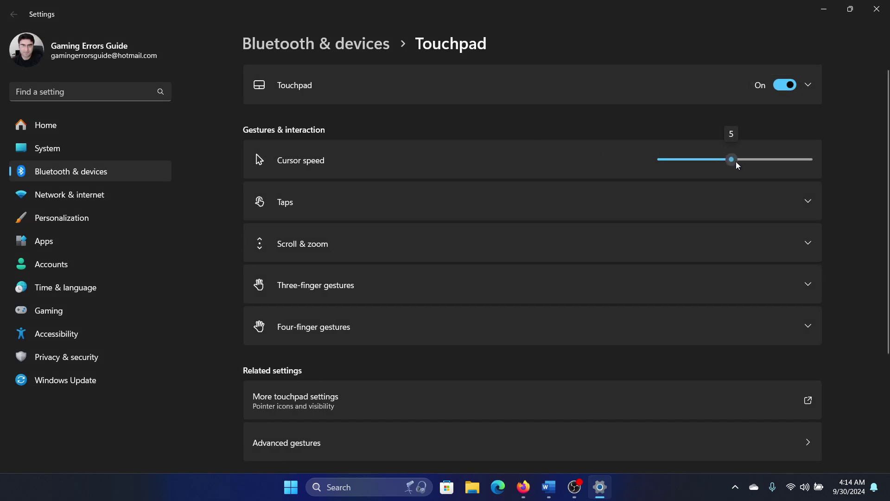
left_click(805, 86)
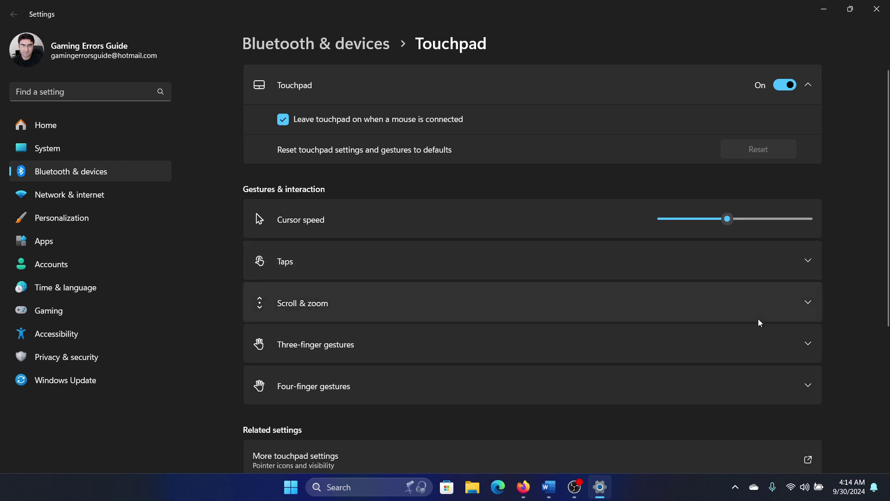
scroll(758, 322, "down", 2)
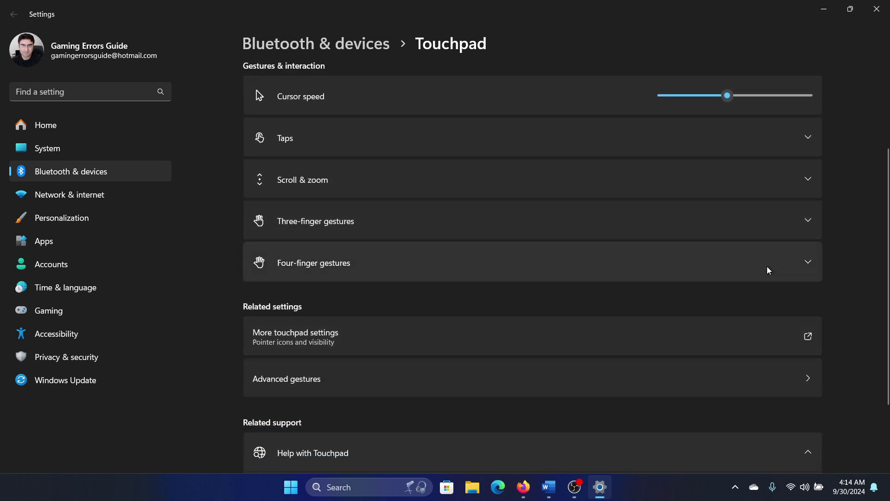
left_click(772, 342)
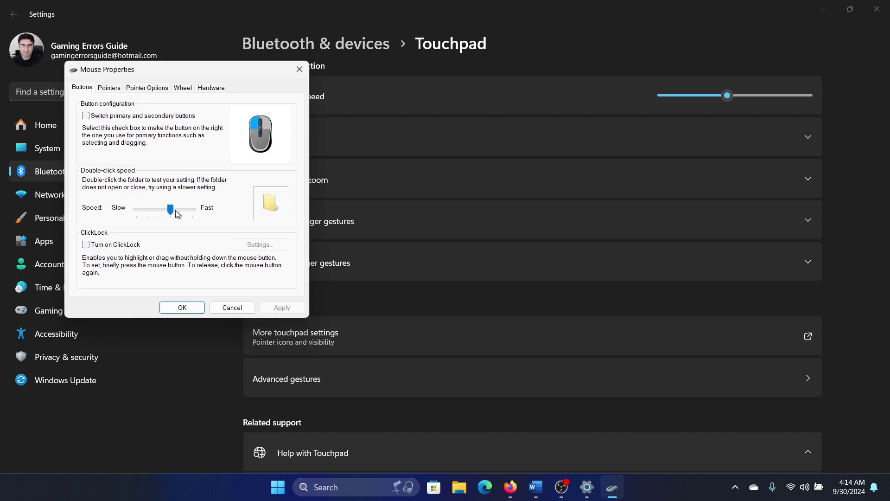
left_click_drag(173, 211, 176, 209)
left_click(298, 70)
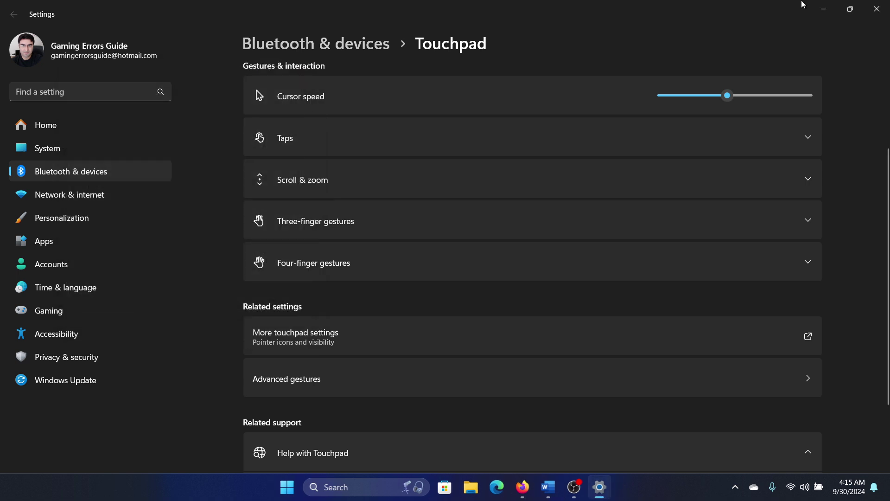
left_click(877, 10)
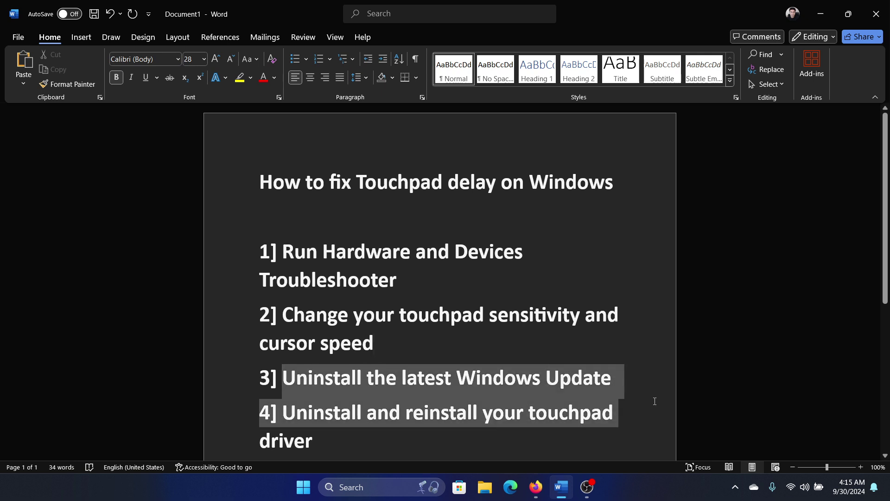
Open the Windows Settings app from the Start button's right-click menu.
left_click_drag(286, 376, 641, 399)
left_click(627, 396)
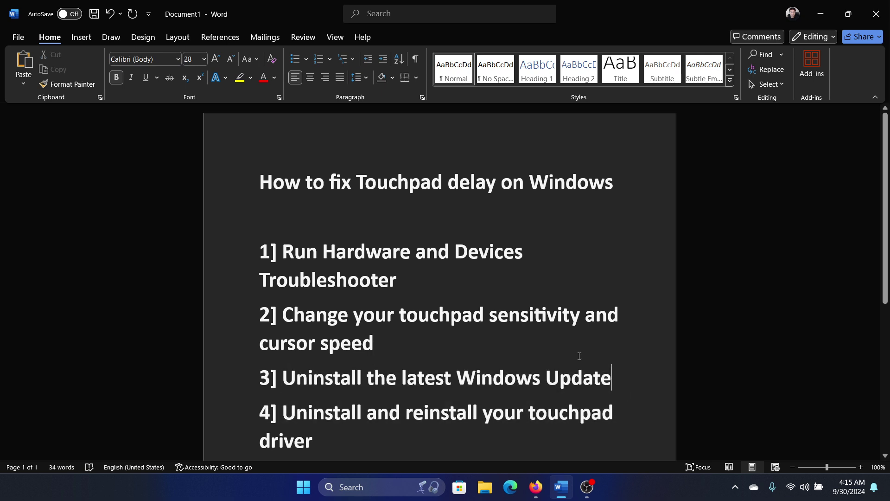
right_click(304, 487)
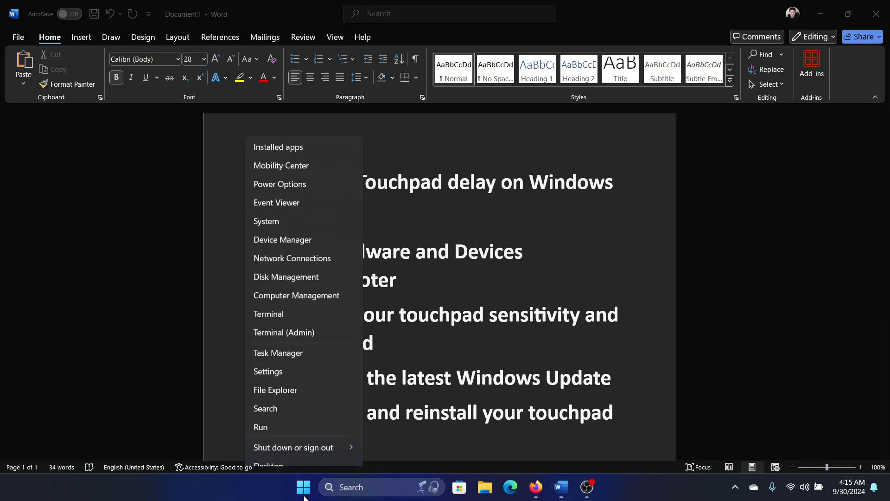
left_click(321, 359)
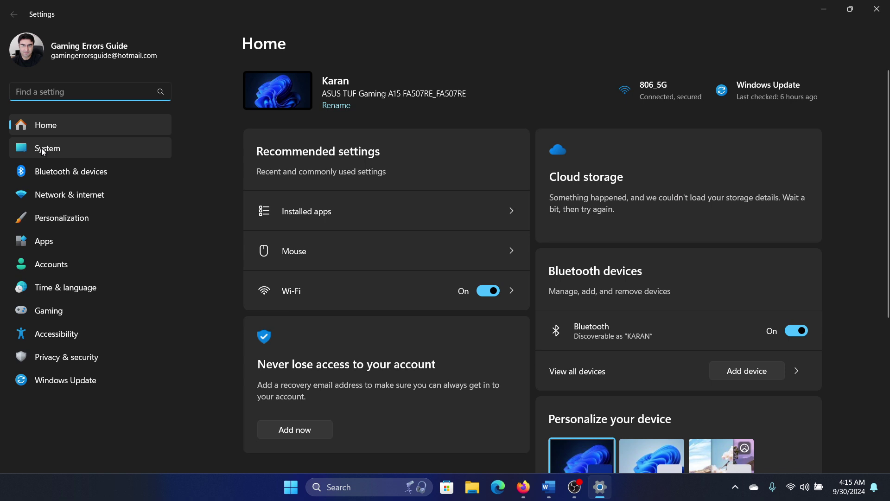
Go to Windows Update > Update history > Uninstall updates and uninstall KB5042099.
left_click(548, 487)
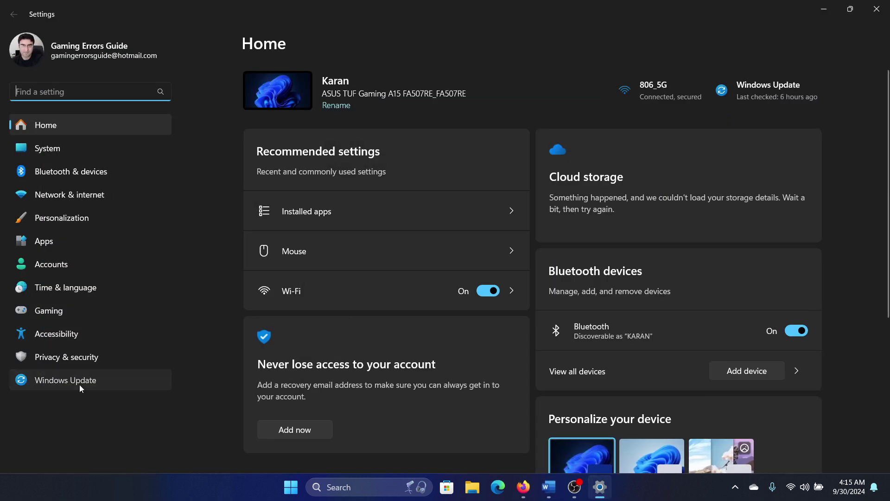
left_click(80, 385)
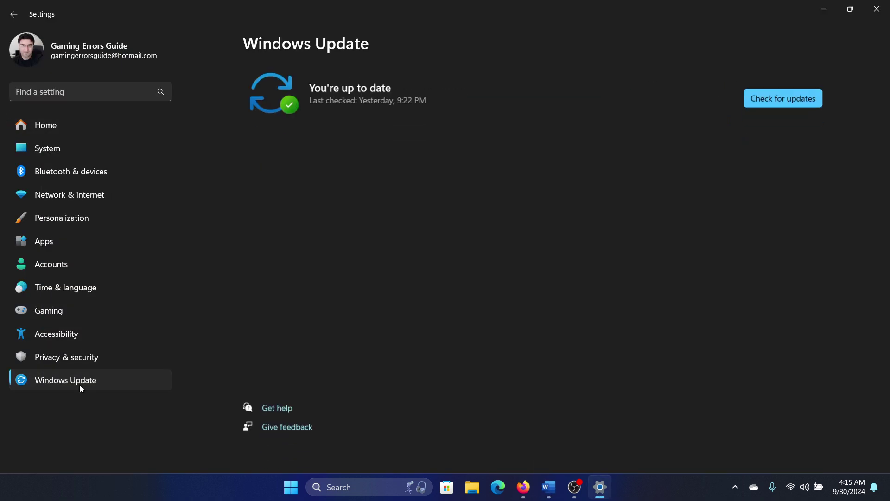
left_click(552, 491)
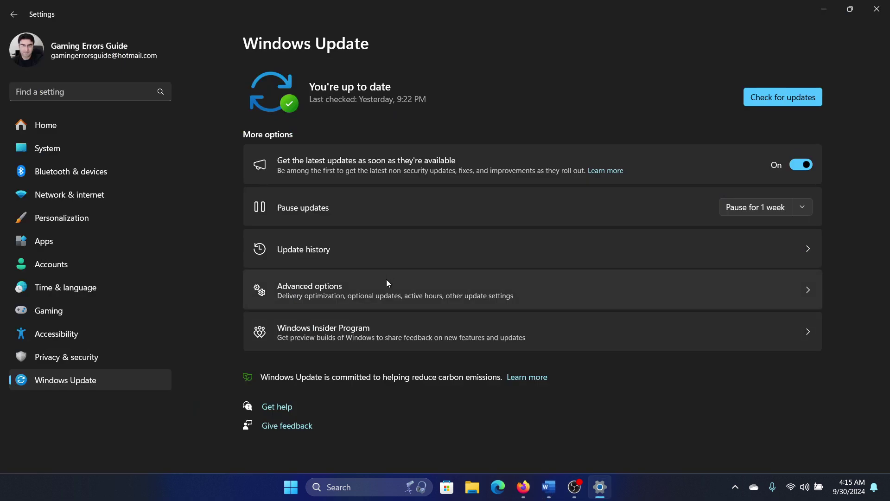
left_click(400, 252)
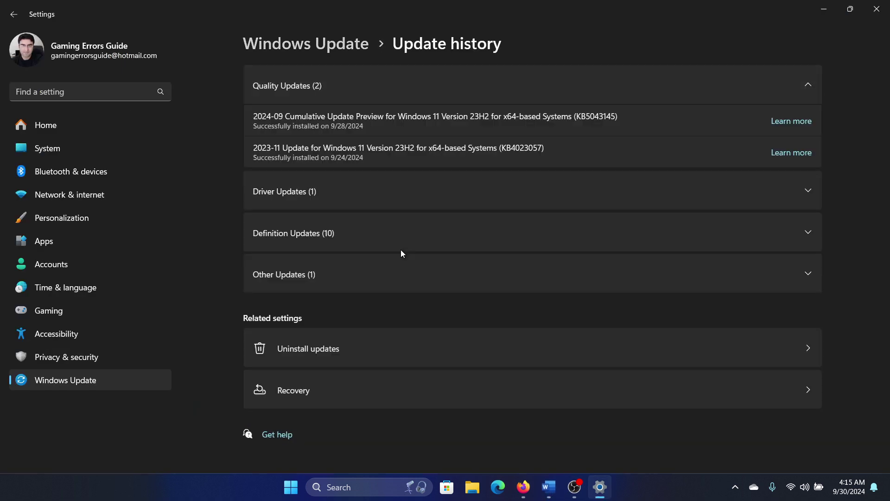
left_click(425, 350)
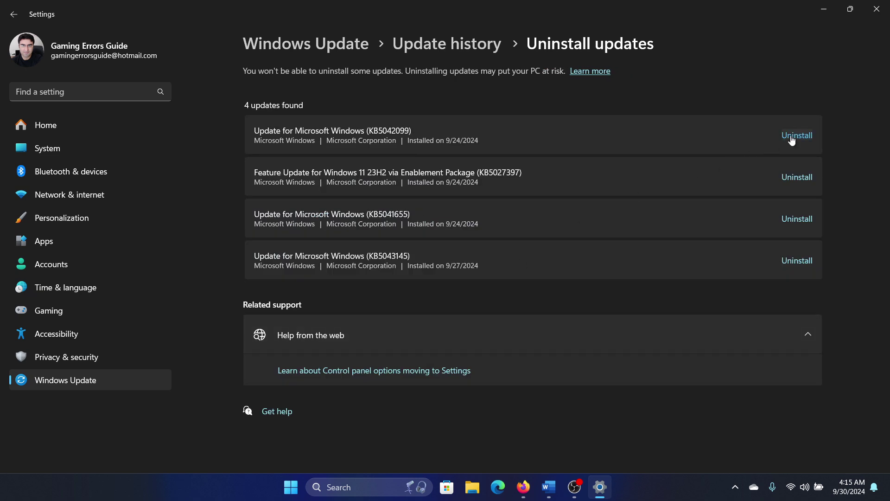
left_click(791, 137)
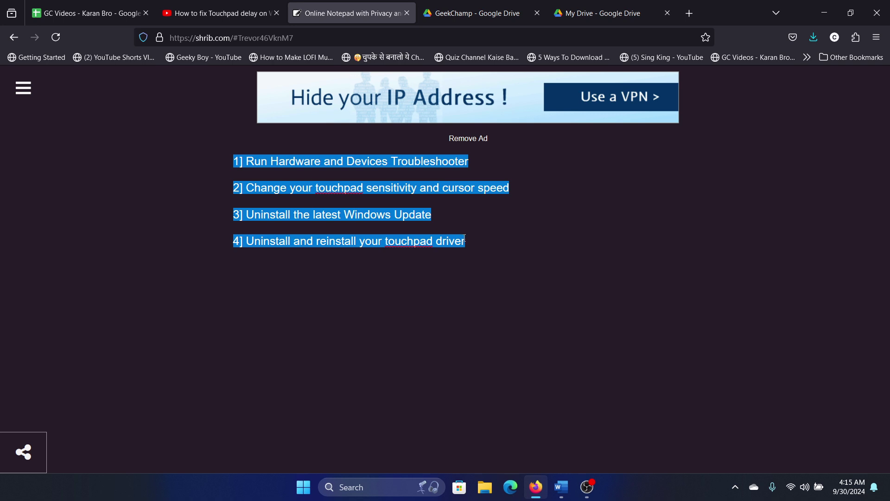
Delete 'Uninstall and' from fix 4, then open Device Manager via search.
left_click(561, 487)
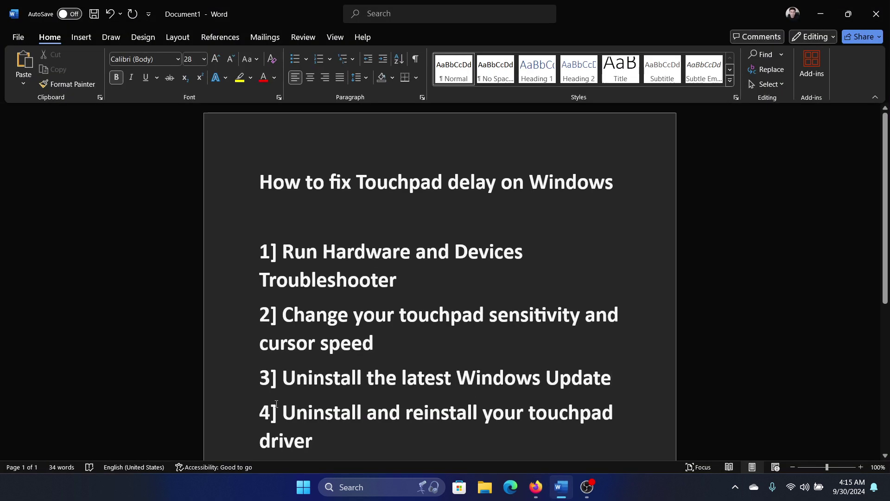
left_click_drag(283, 413, 404, 413)
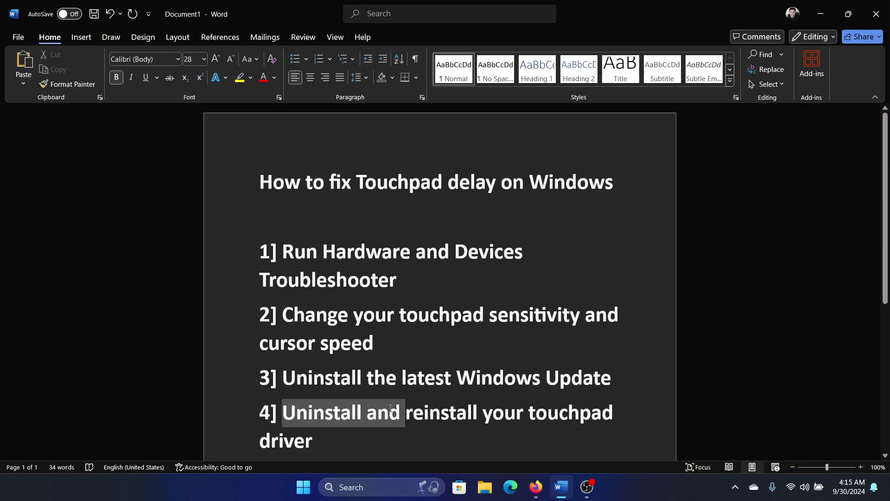
key("BackSpace")
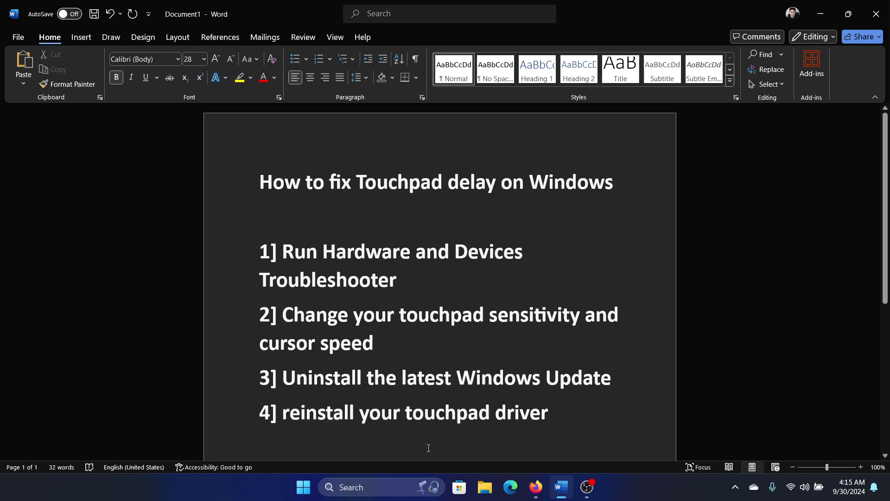
left_click(415, 487)
type("device Manager")
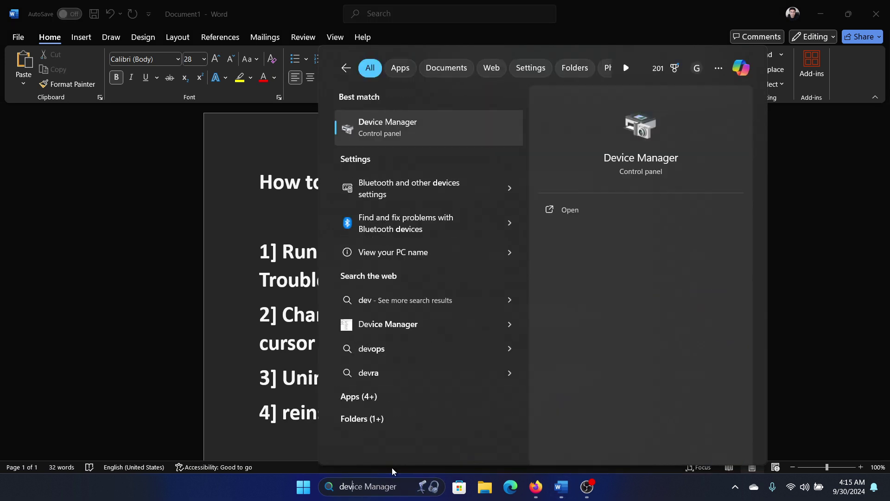
left_click(392, 123)
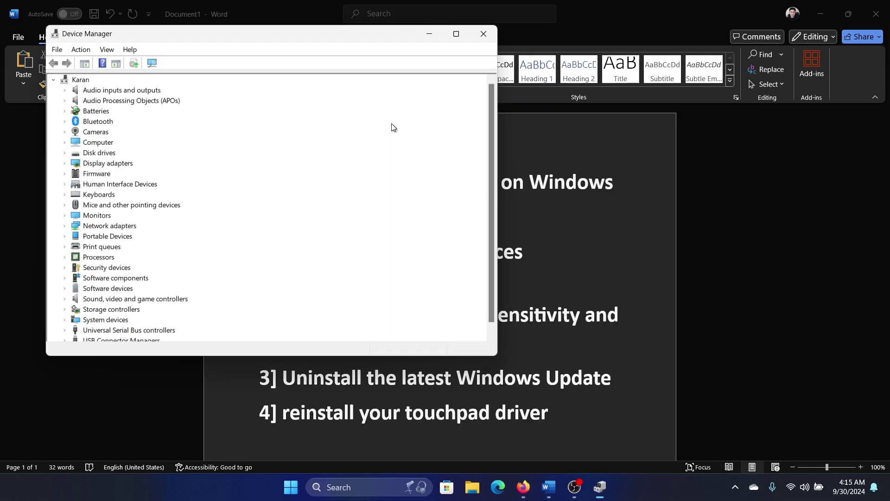
Expand Human Interface Devices and uninstall the ASUS Precision Touchpad device.
left_click(66, 205)
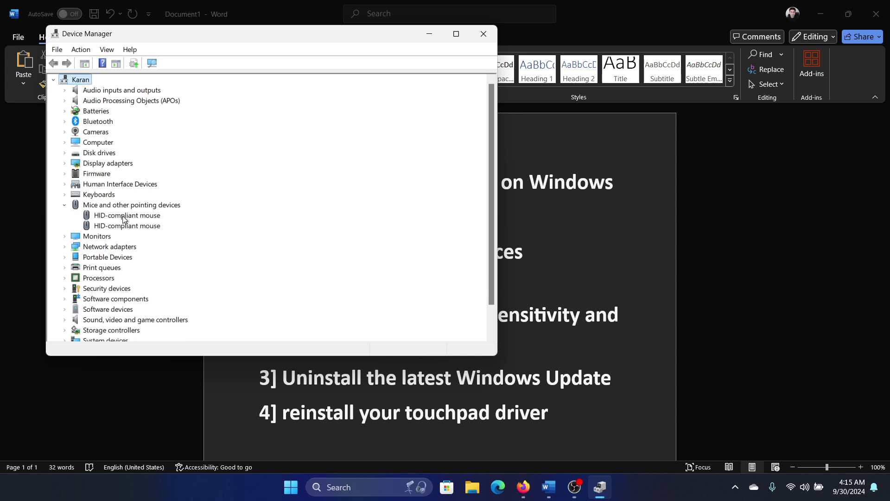
left_click(65, 184)
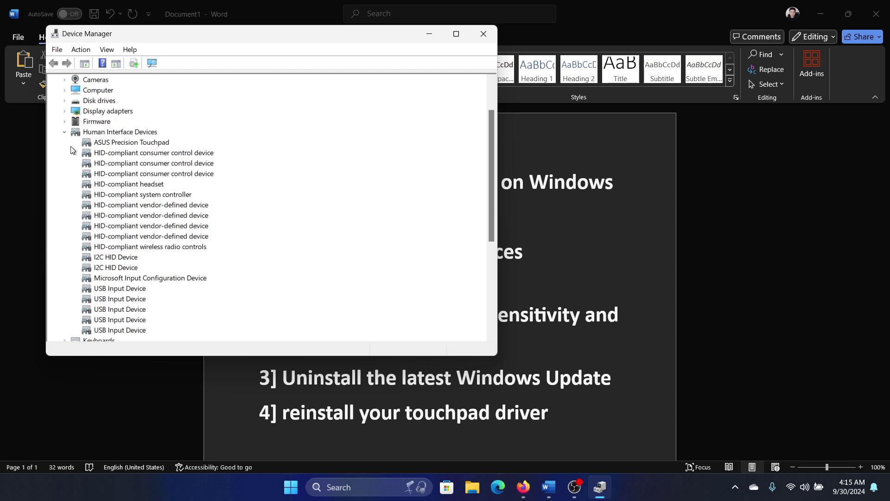
right_click(124, 144)
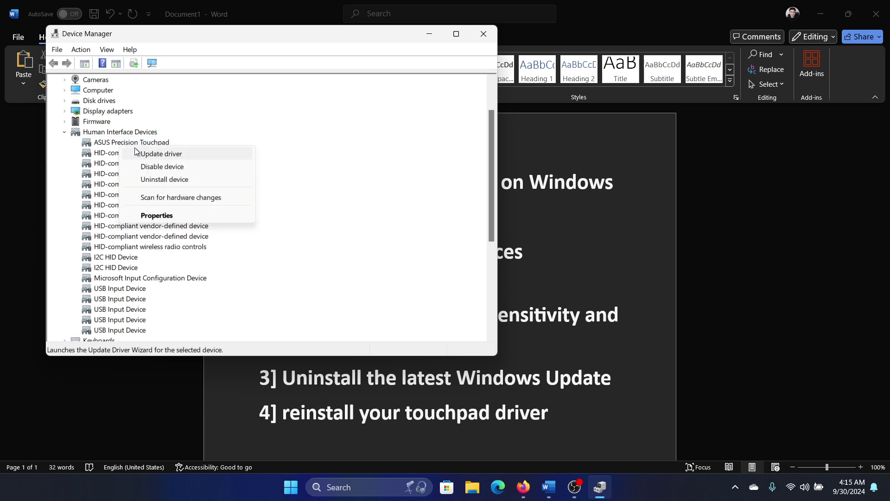
left_click(165, 179)
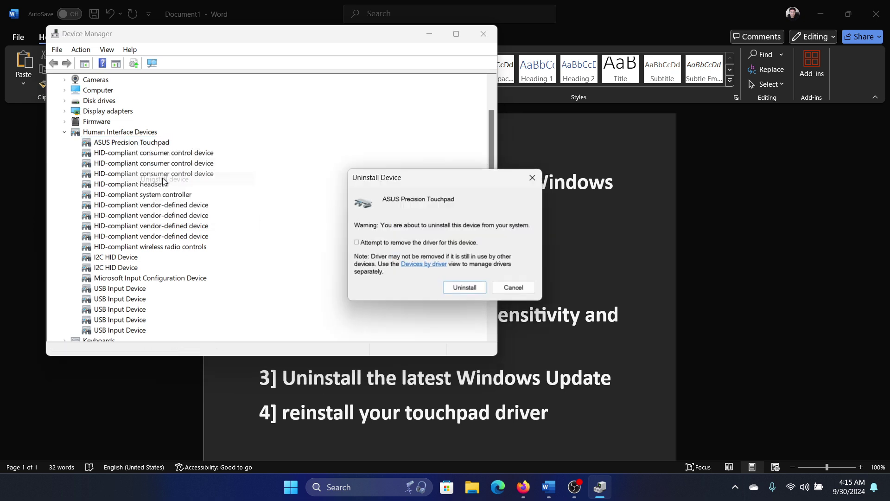
left_click(471, 288)
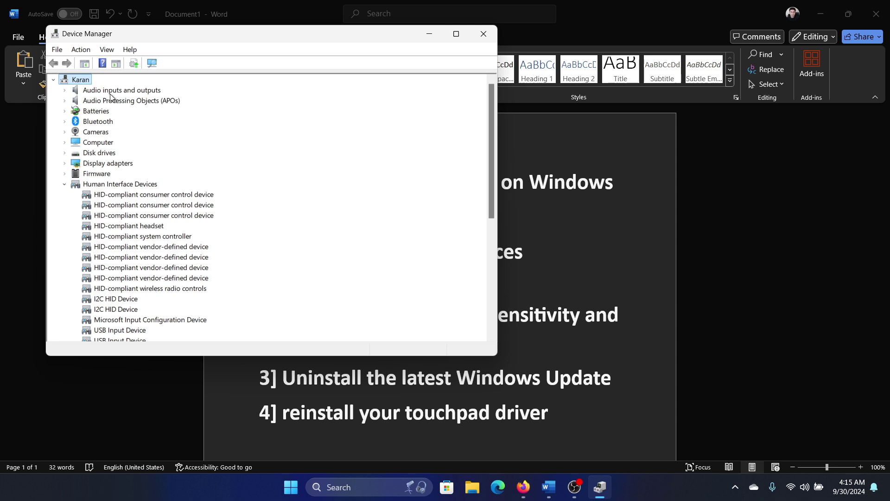
Scan for hardware changes so the touchpad reinstalls, then close Device Manager.
left_click(81, 49)
left_click(109, 82)
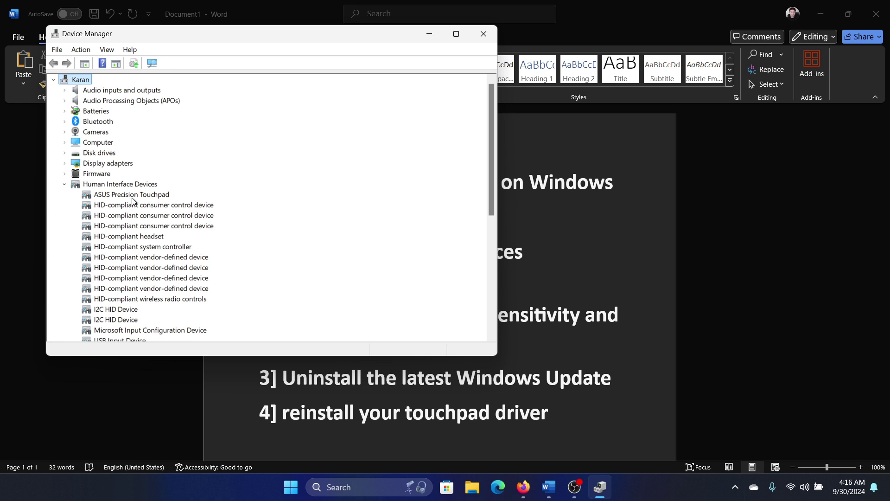
left_click(484, 33)
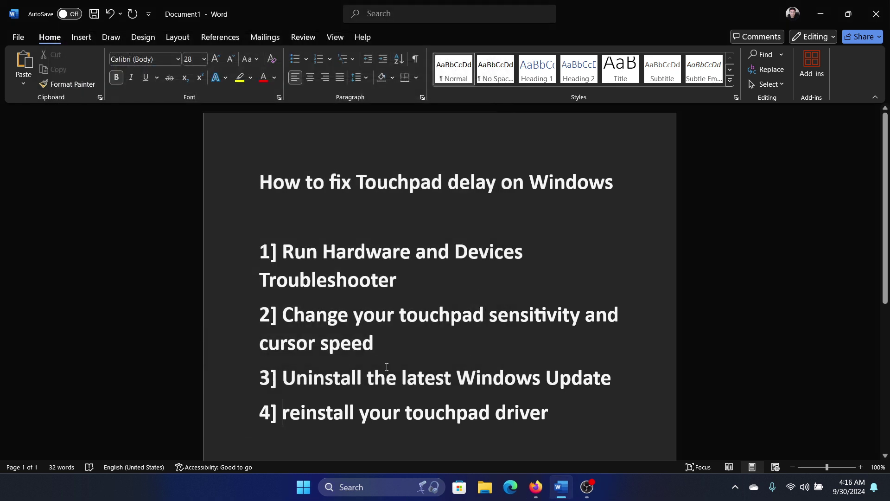
Remove the lowercase 'r' at the start of 'reinstall' in fix 4.
key("Delete")
type("R")
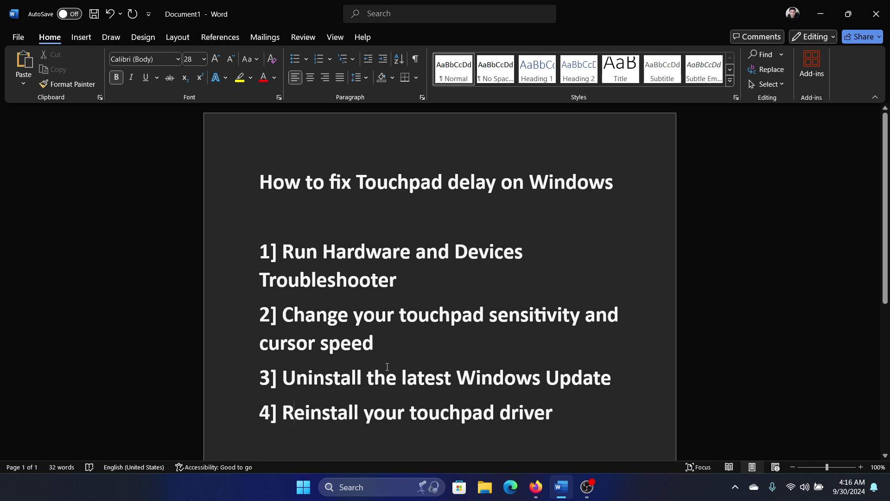